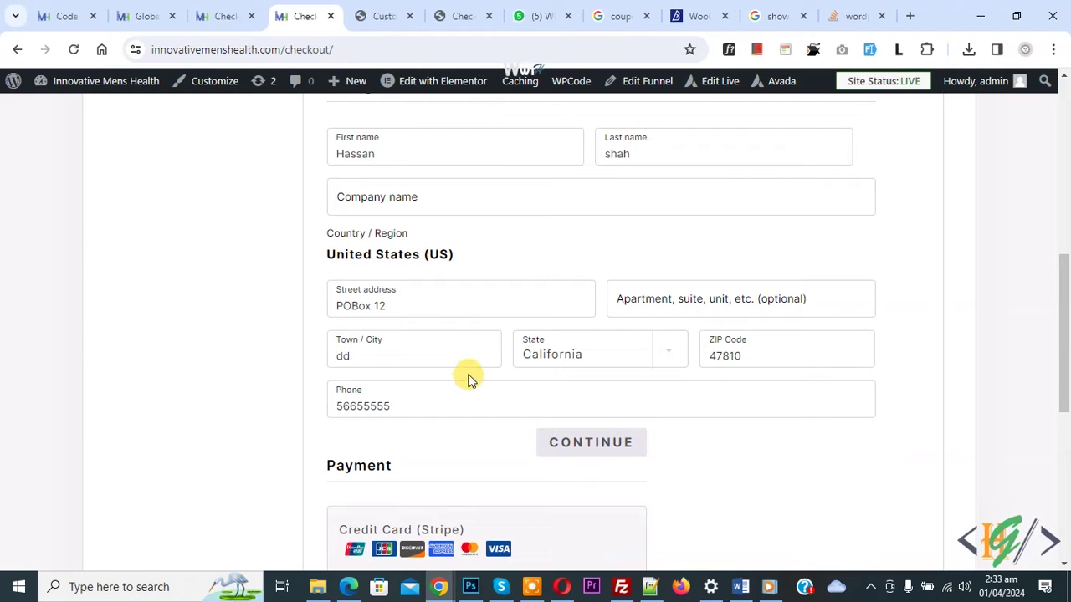
Review the checkout page, then return to its mobile phone emulator Checkout tab.
scroll(480, 356, up, 1)
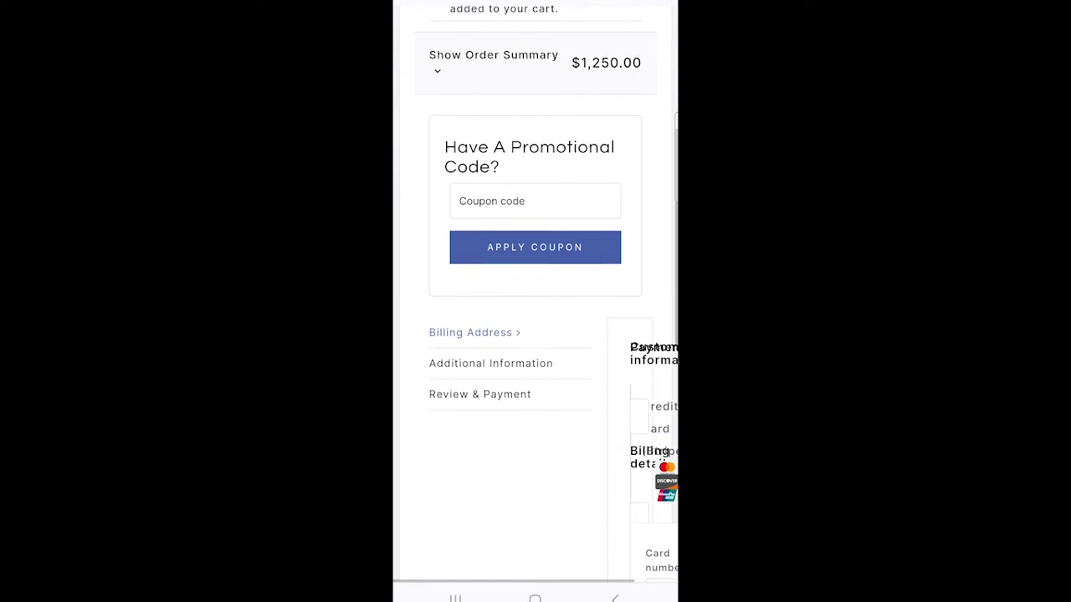
scroll(557, 368, down, 2)
scroll(588, 391, down, 1)
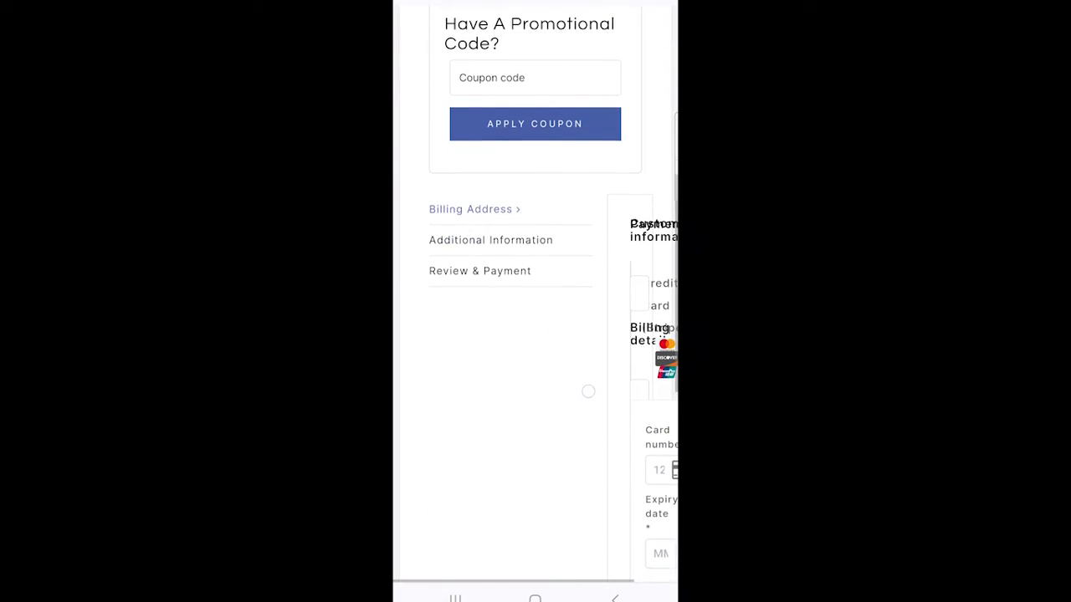
scroll(588, 391, down, 2)
scroll(550, 363, right, 1)
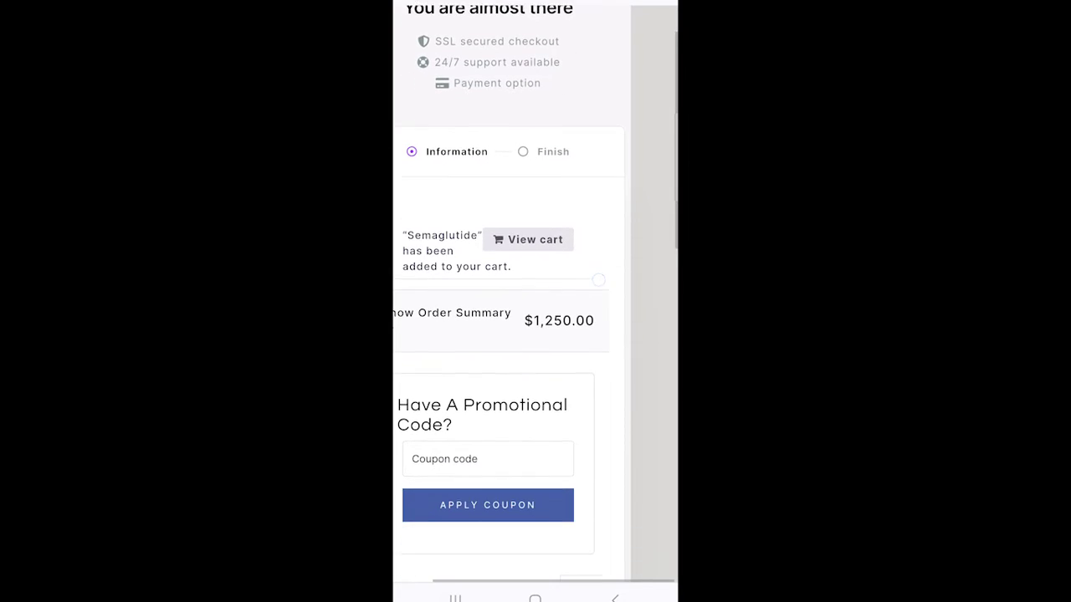
scroll(598, 279, down, 1)
scroll(595, 293, down, 2)
scroll(592, 318, down, 1)
scroll(589, 334, down, 1)
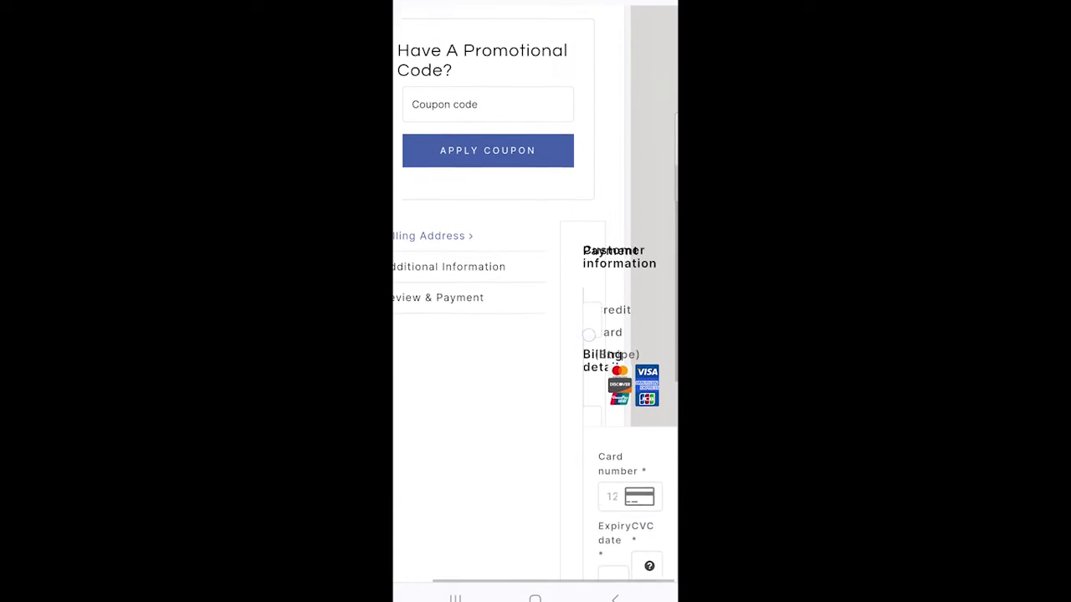
scroll(589, 335, down, 1)
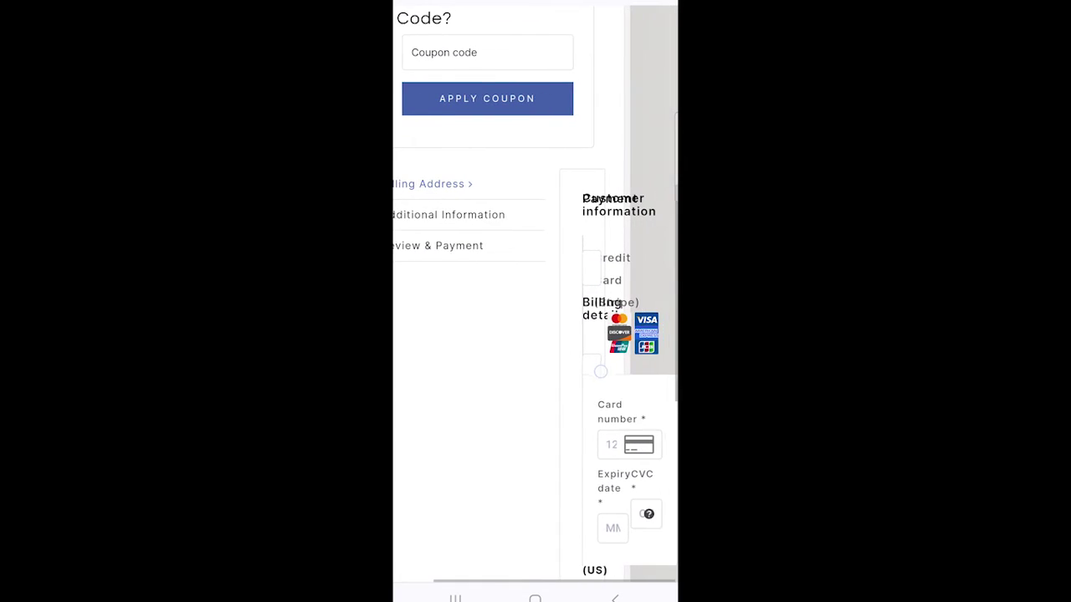
scroll(535, 293, left, 1)
scroll(535, 293, down, 1)
scroll(535, 293, down, 1)
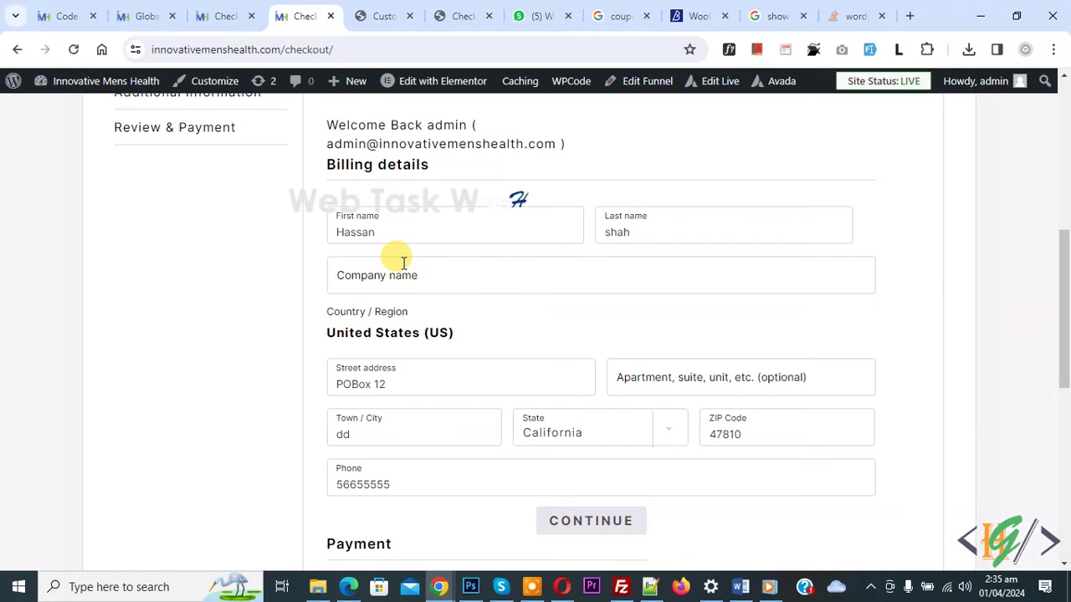
click(456, 16)
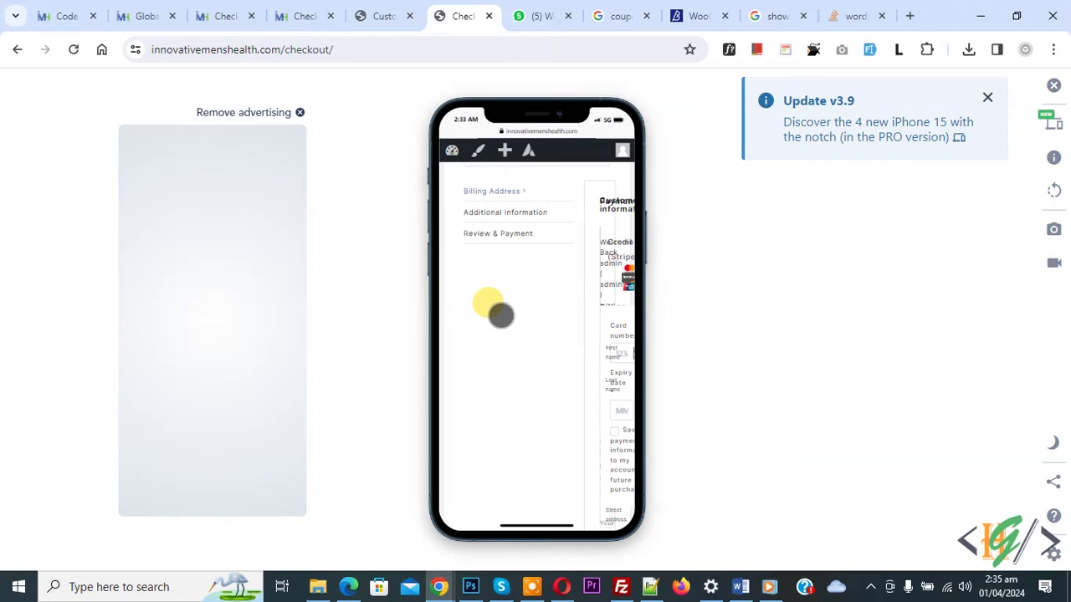
Inspect the checkout and select the div.woocommerce-content-box avada-checkout node under div.woocommerce.
right_click(503, 295)
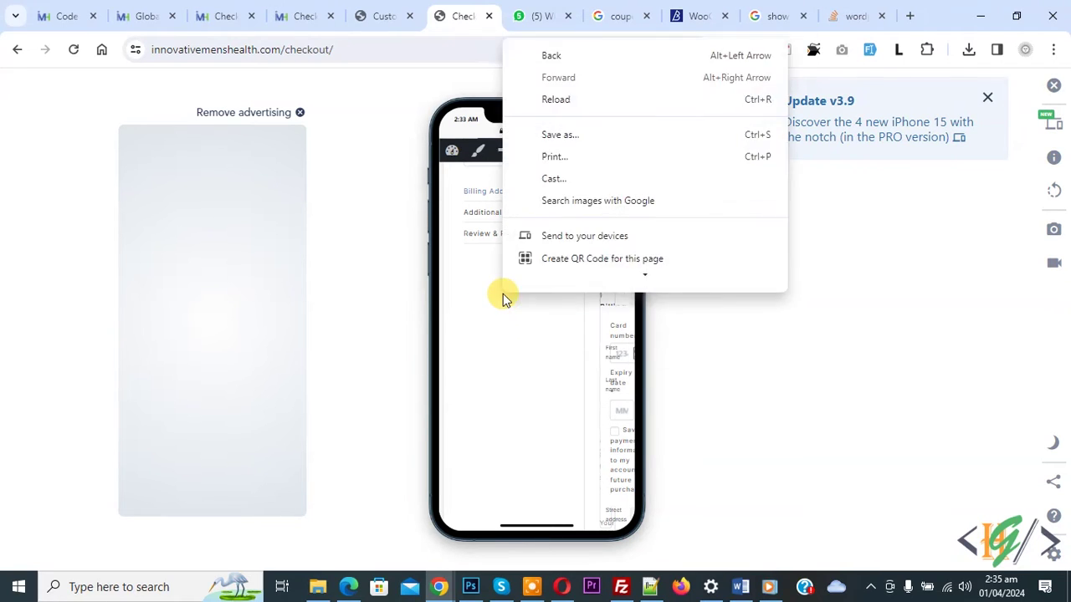
mouse_move(644, 274)
click(553, 278)
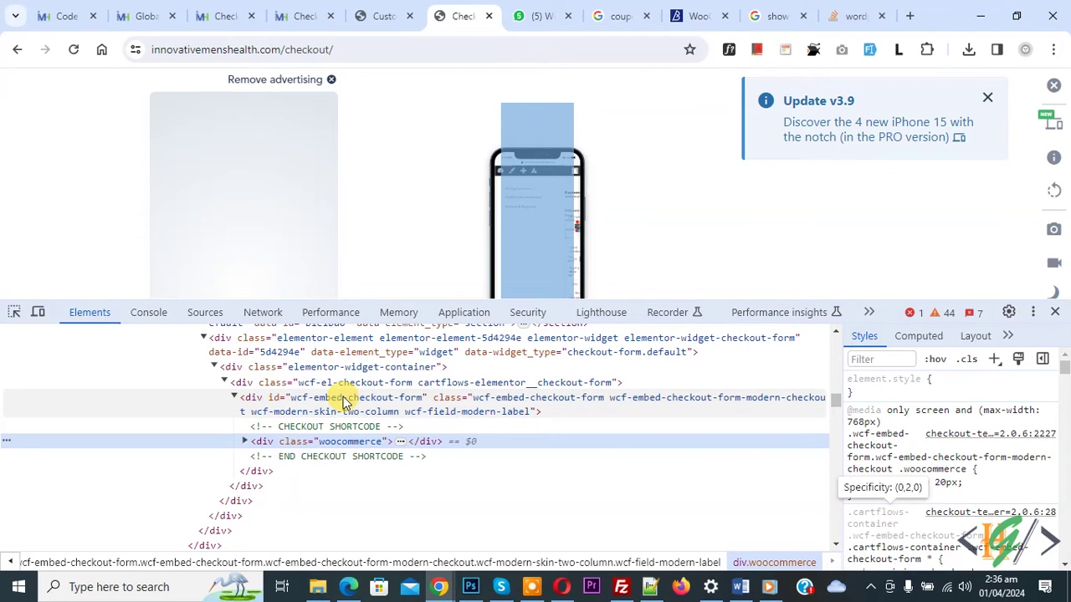
click(248, 443)
scroll(347, 418, down, 3)
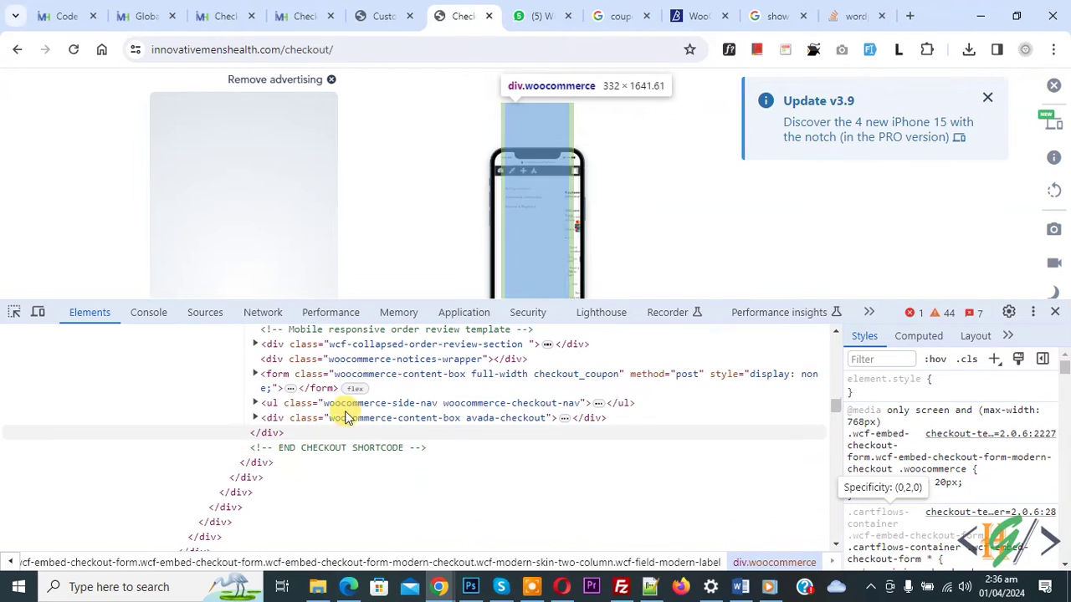
scroll(346, 427, up, 2)
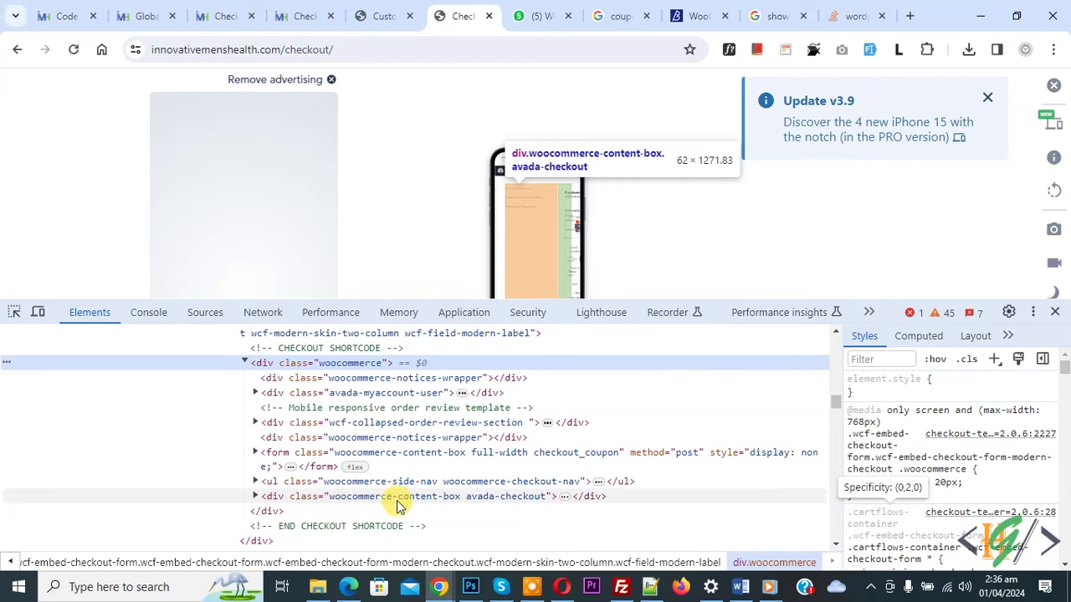
click(489, 498)
scroll(488, 498, down, 1)
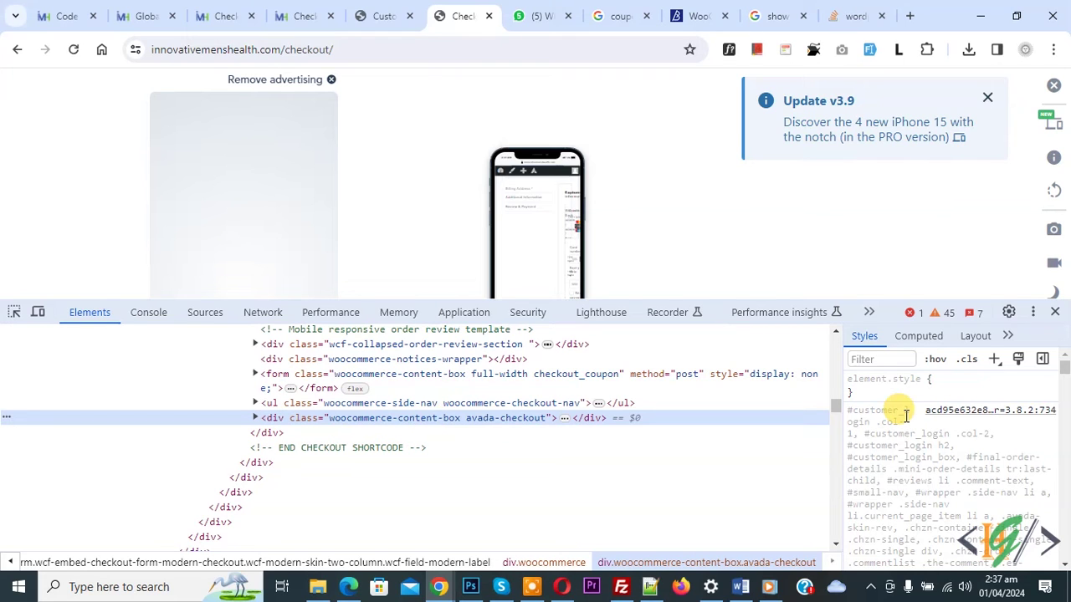
Add margin: 0px to the .woocommerce-content-box rule and disable its 240px left margin.
scroll(905, 416, down, 3)
scroll(905, 415, down, 3)
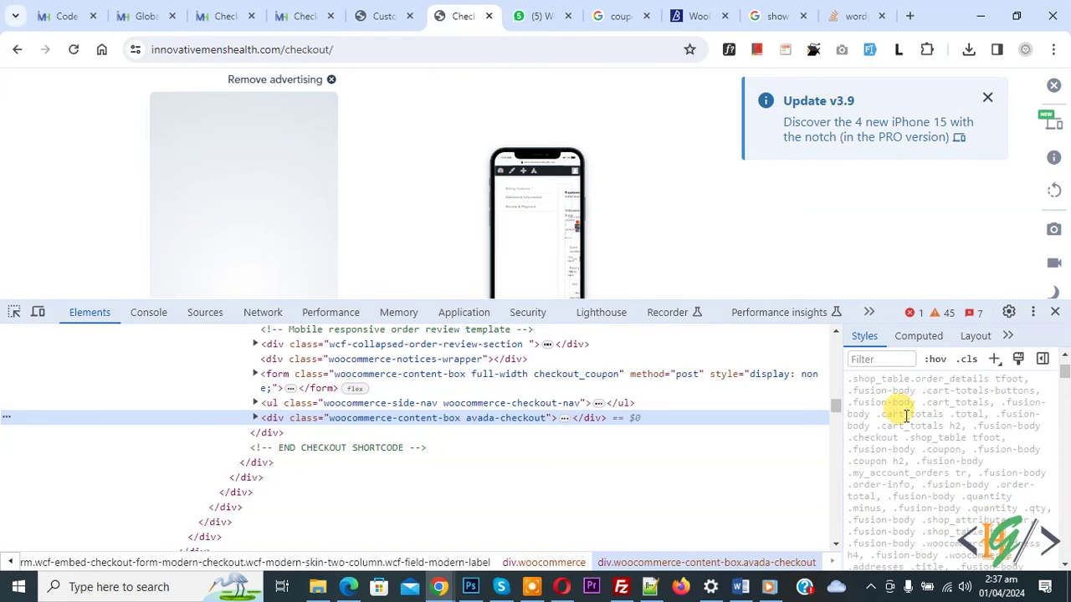
scroll(905, 416, down, 3)
scroll(905, 415, down, 2)
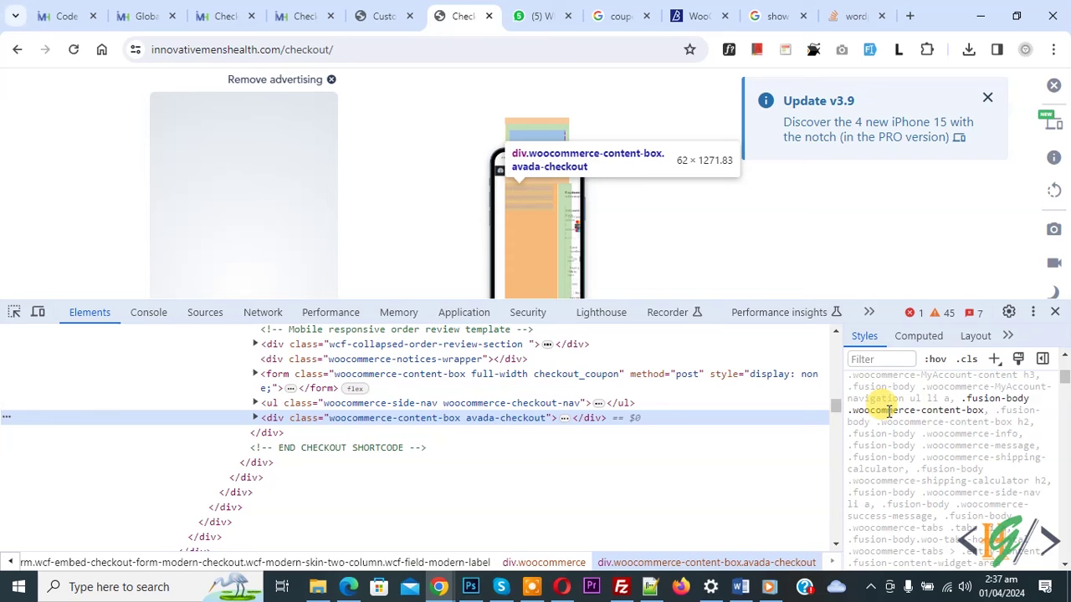
scroll(949, 411, down, 2)
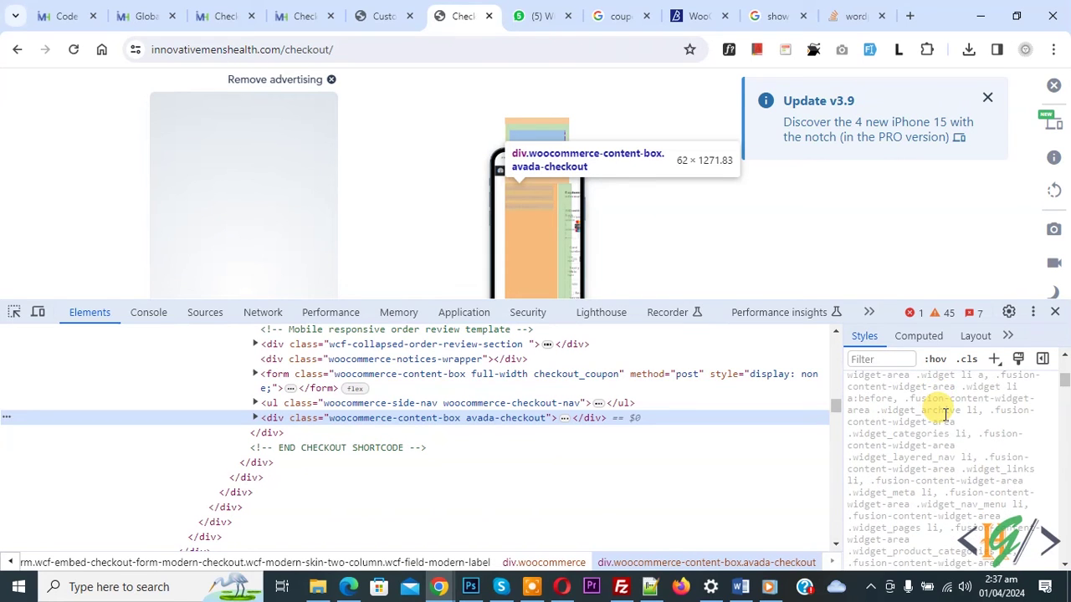
scroll(946, 412, down, 2)
scroll(945, 411, down, 2)
scroll(943, 412, up, 3)
scroll(938, 408, up, 1)
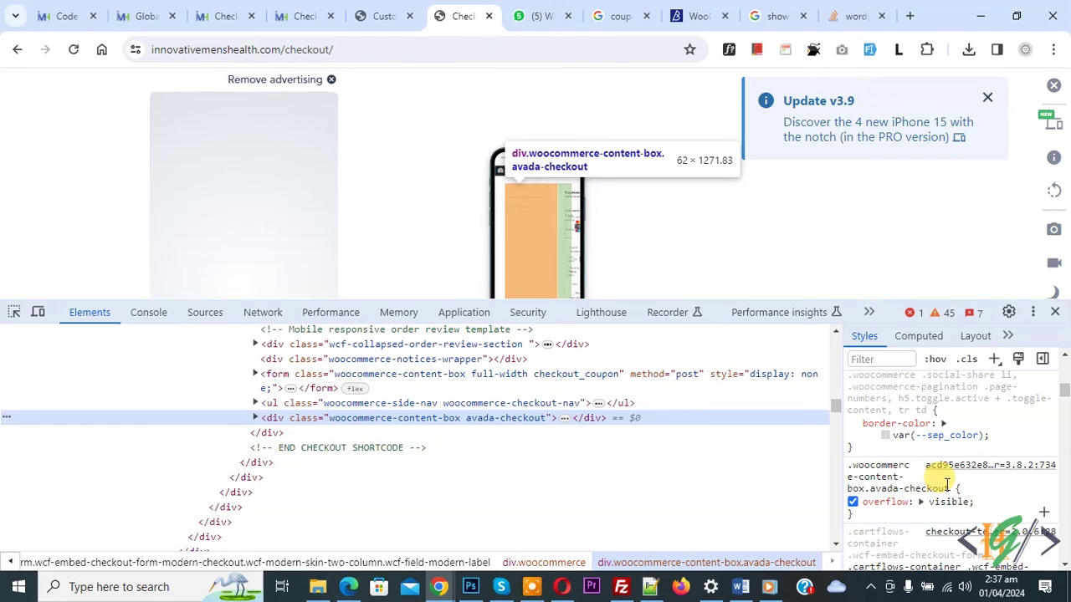
scroll(929, 494, down, 1)
scroll(936, 487, down, 2)
scroll(932, 485, up, 2)
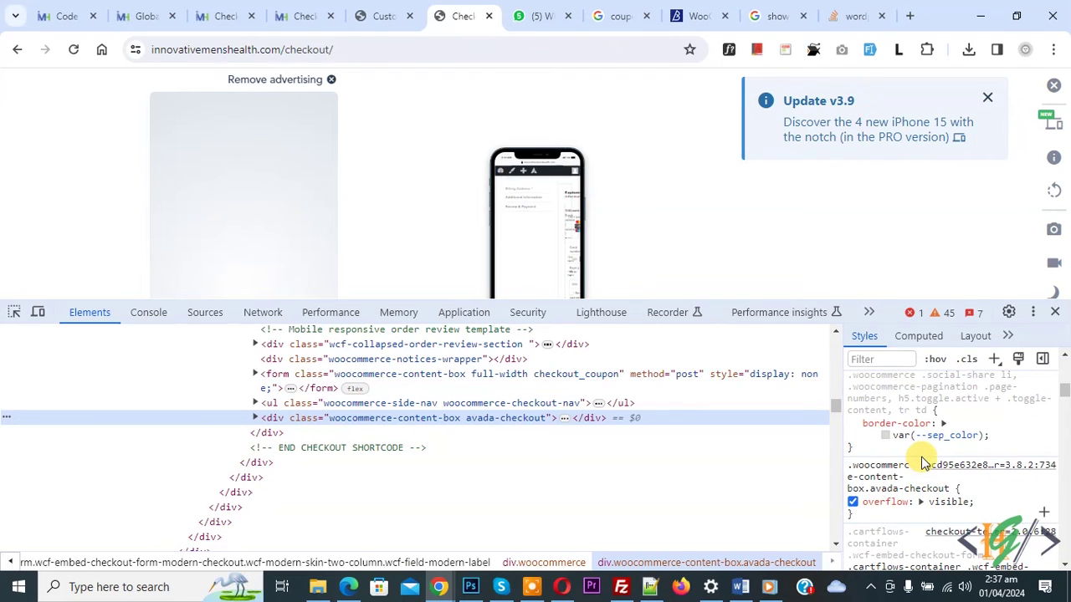
scroll(911, 477, down, 2)
scroll(916, 468, down, 1)
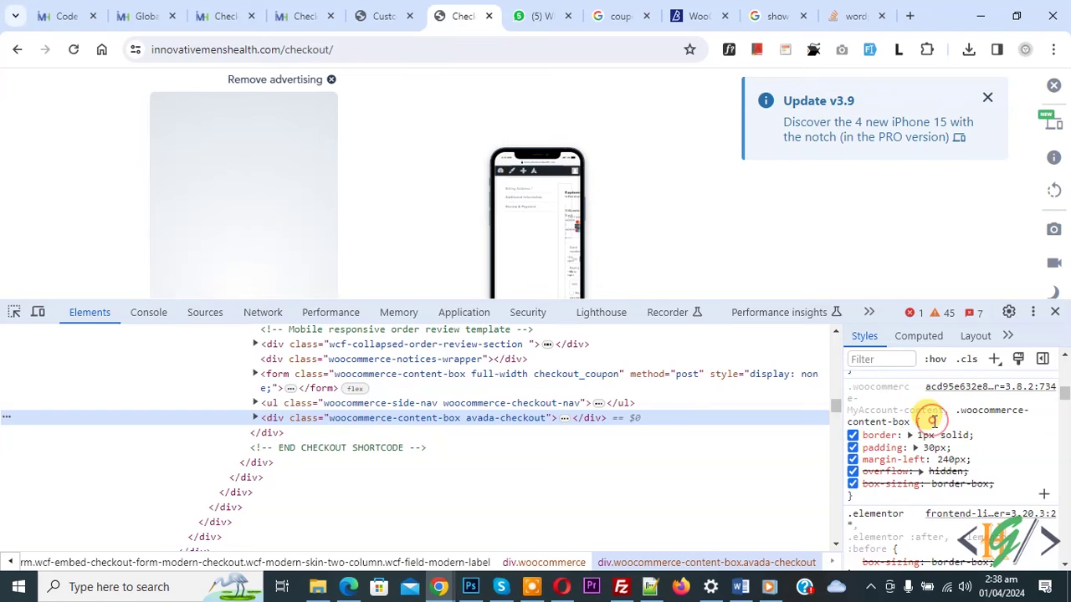
click(933, 421)
text(margin)
key(Tab)
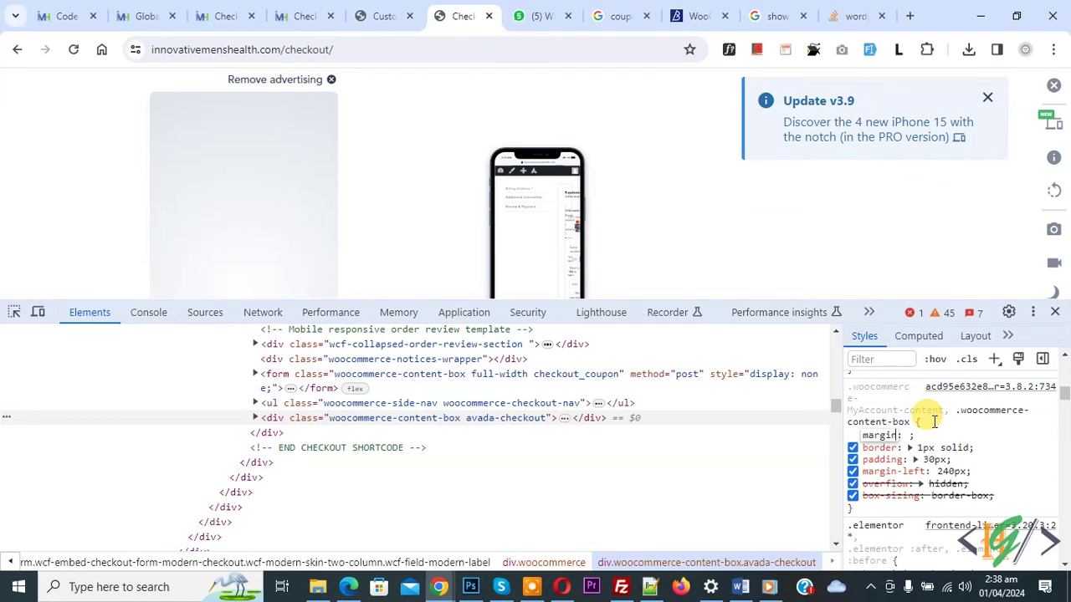
text(0px)
click(992, 438)
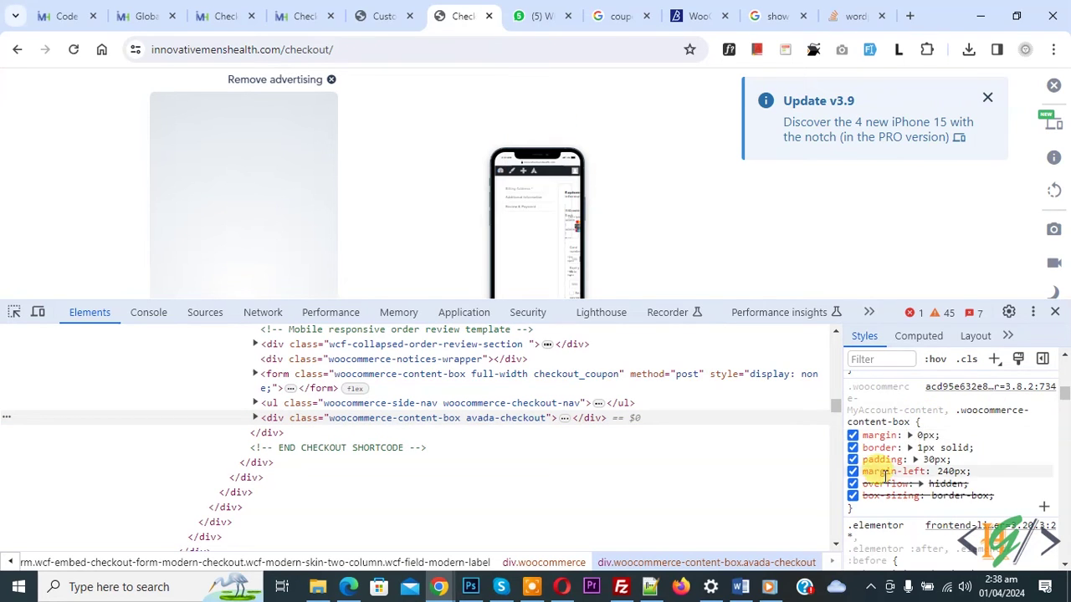
click(852, 473)
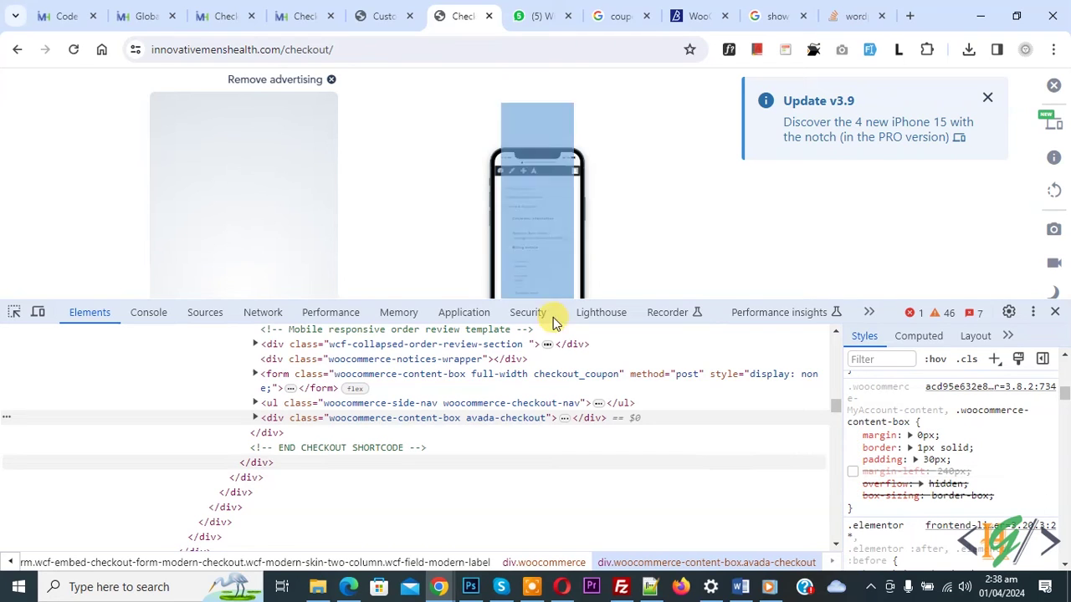
Add margin-top: 180px !important to the content box rule.
mouse_move(920, 460)
click(934, 418)
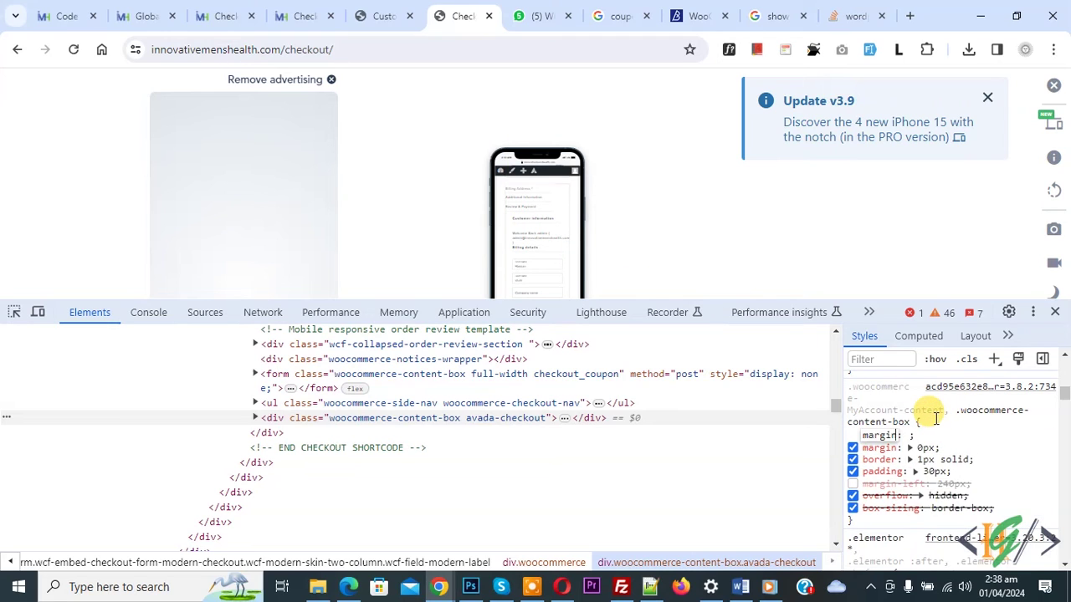
text(margin-top)
key(Tab)
text(180)
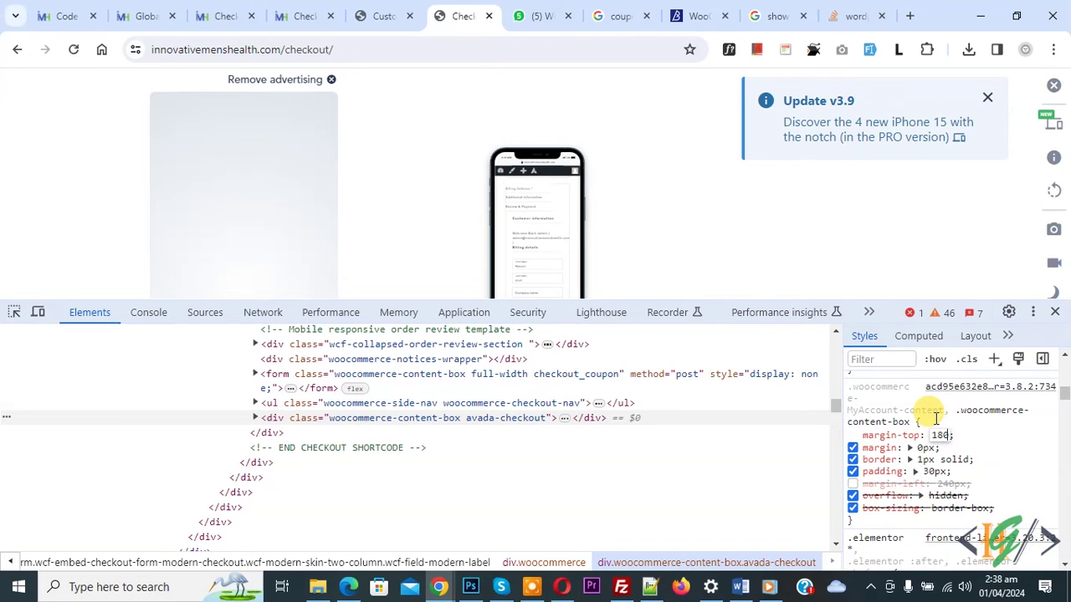
text(px !important)
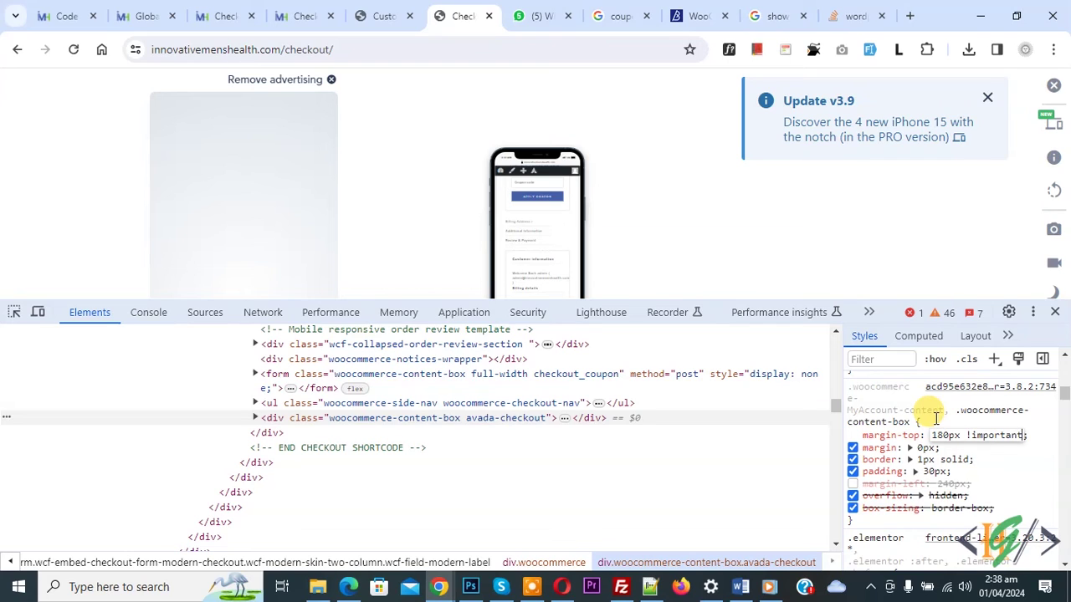
click(1014, 454)
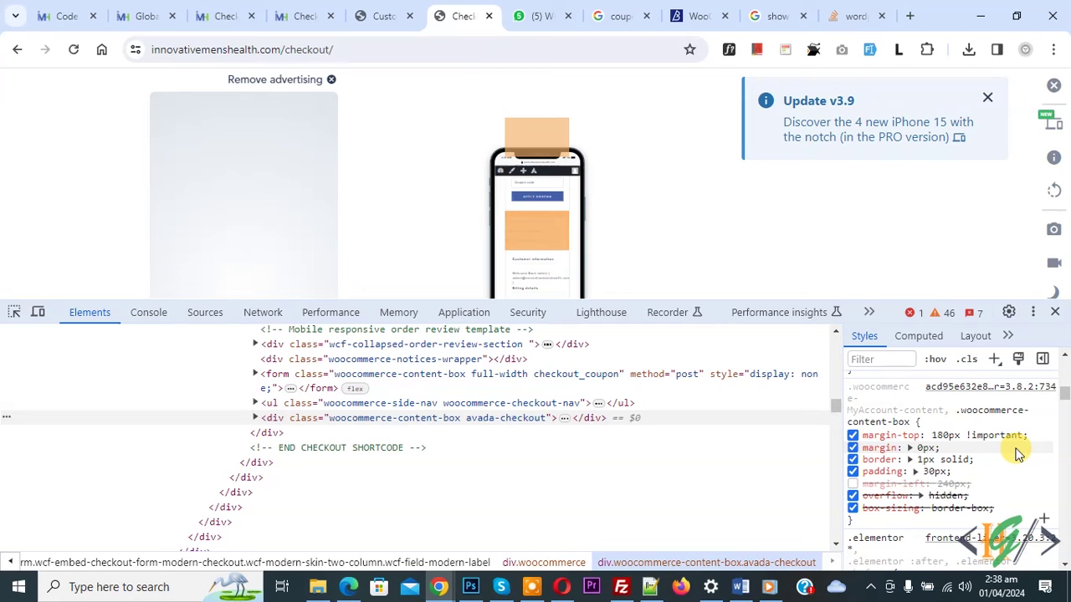
Paste the .woocommerce-content-box margin rule into the 767px media query and publish the CSS.
click(383, 12)
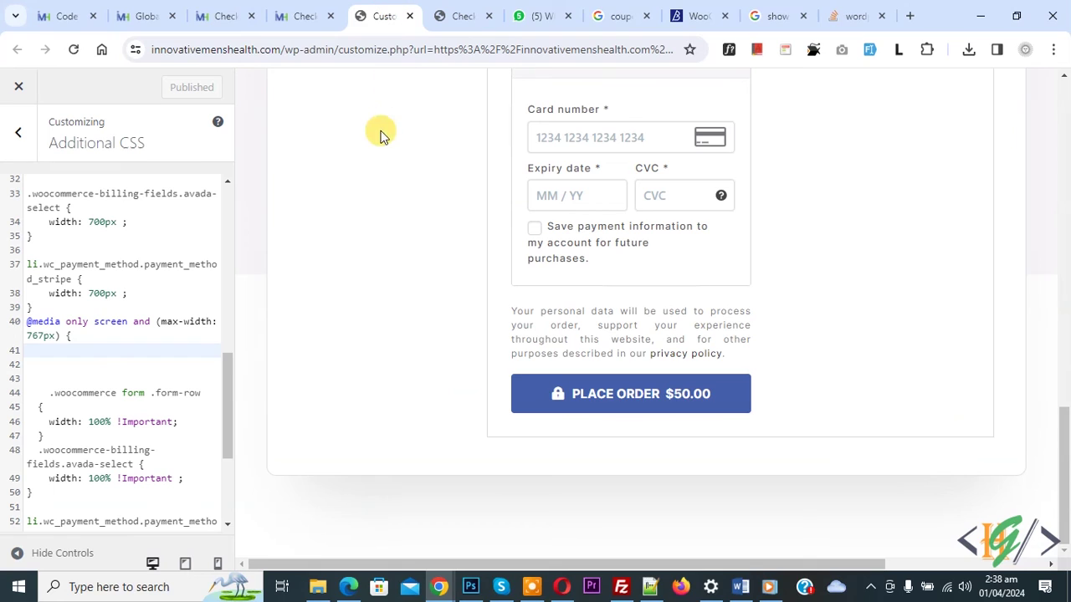
click(77, 365)
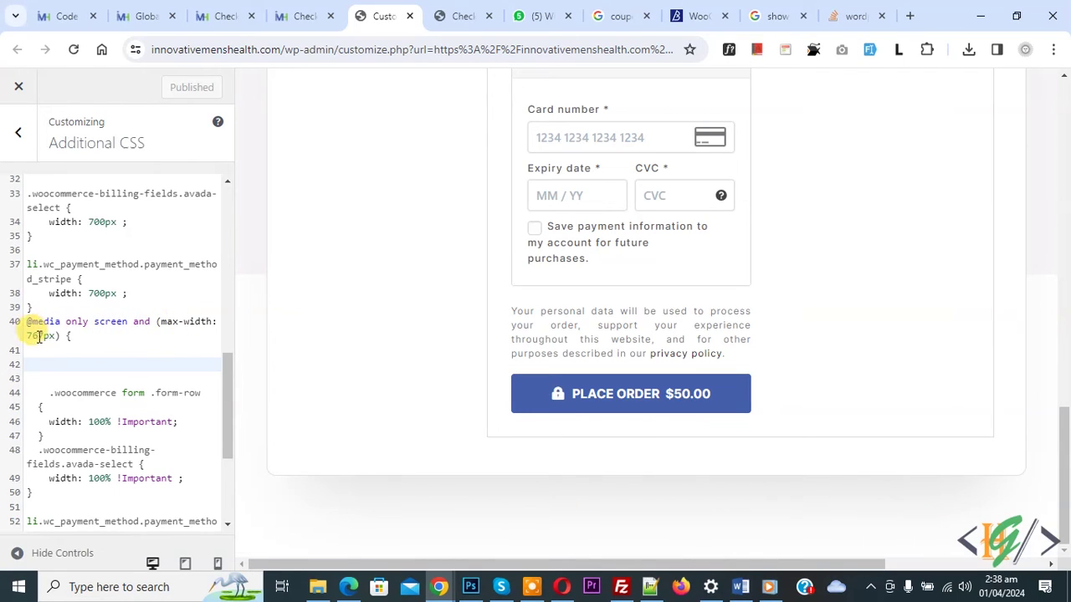
text(.woocommerce-content-box {     margin: 0px ;     margin-top:180px !Important; })
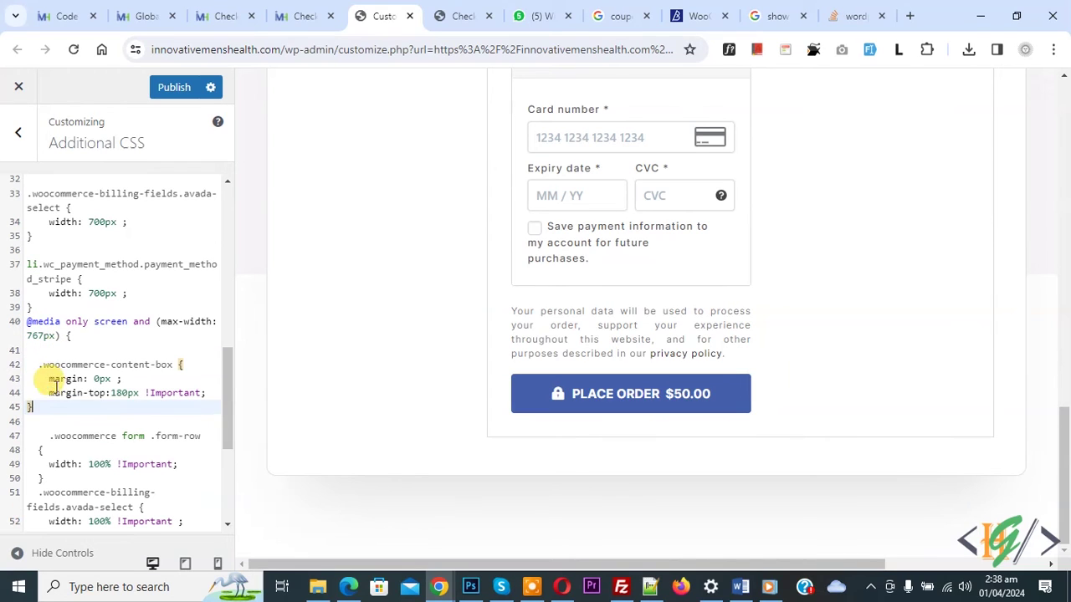
drag(37, 364, 149, 365)
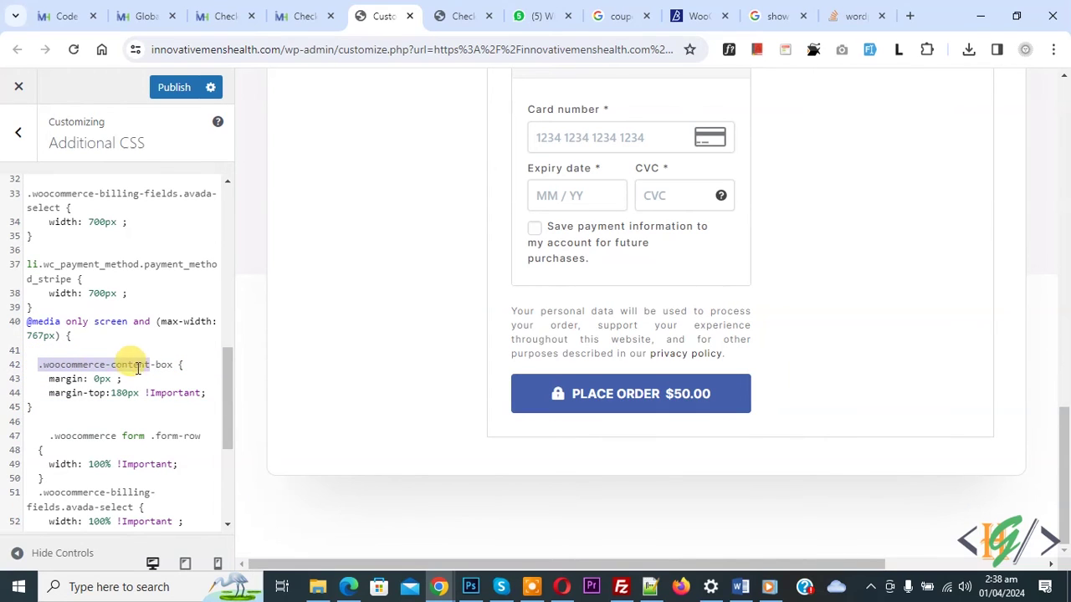
mouse_move(52, 411)
mouse_down()
mouse_move(16, 382)
mouse_move(11, 351)
mouse_up()
click(107, 381)
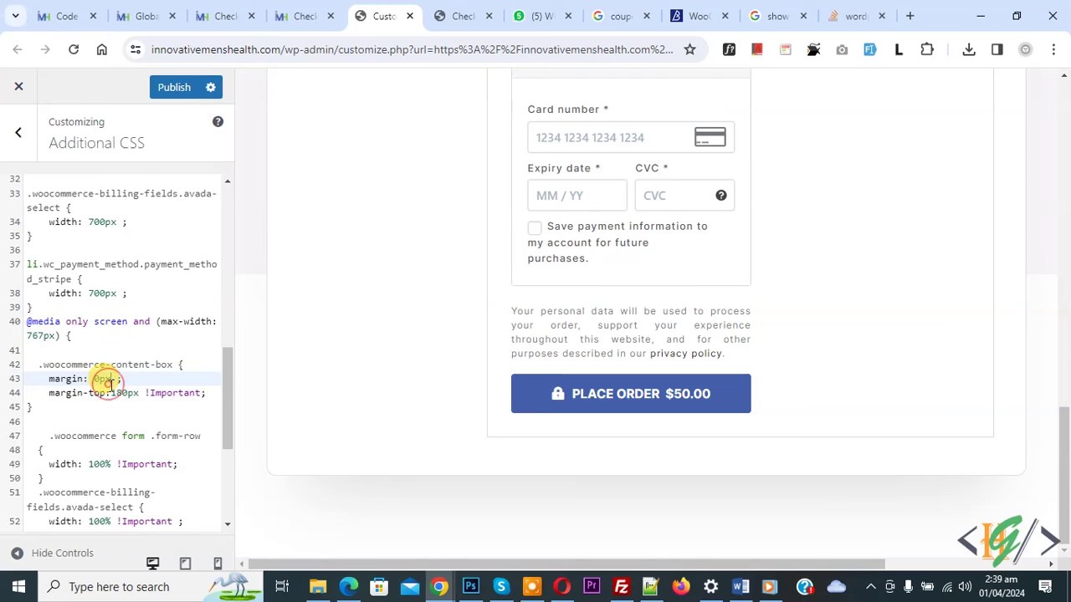
click(172, 87)
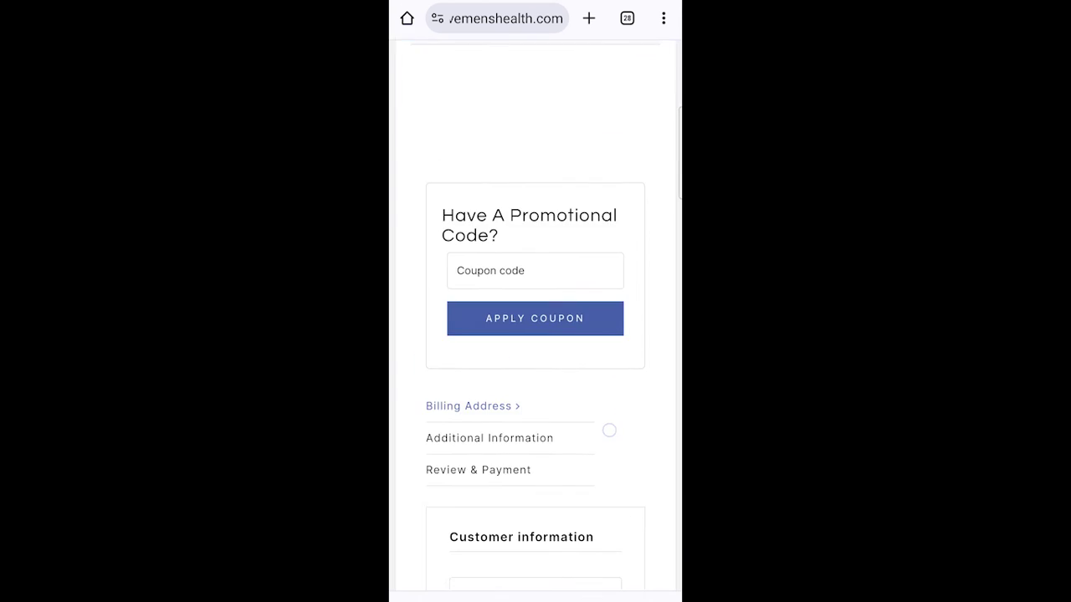
scroll(608, 430, down, 5)
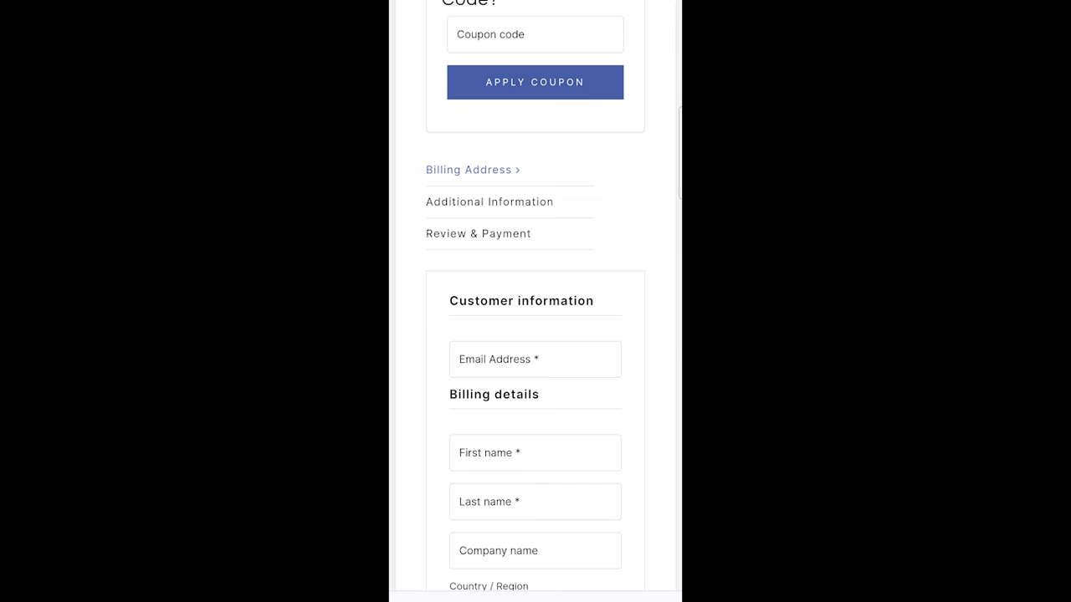
scroll(610, 363, down, 3)
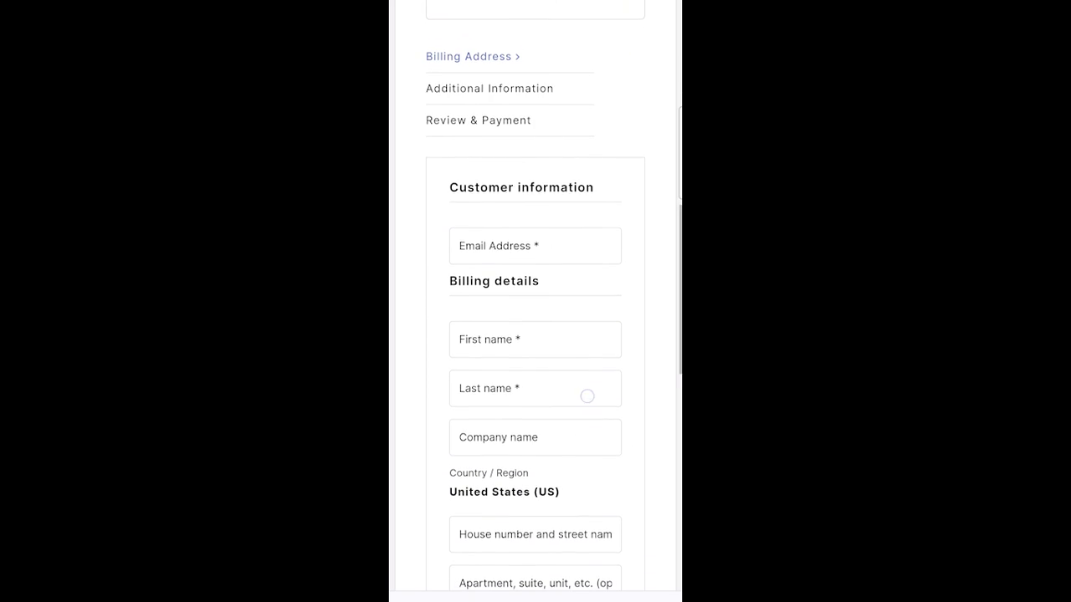
scroll(587, 396, down, 4)
scroll(587, 395, down, 7)
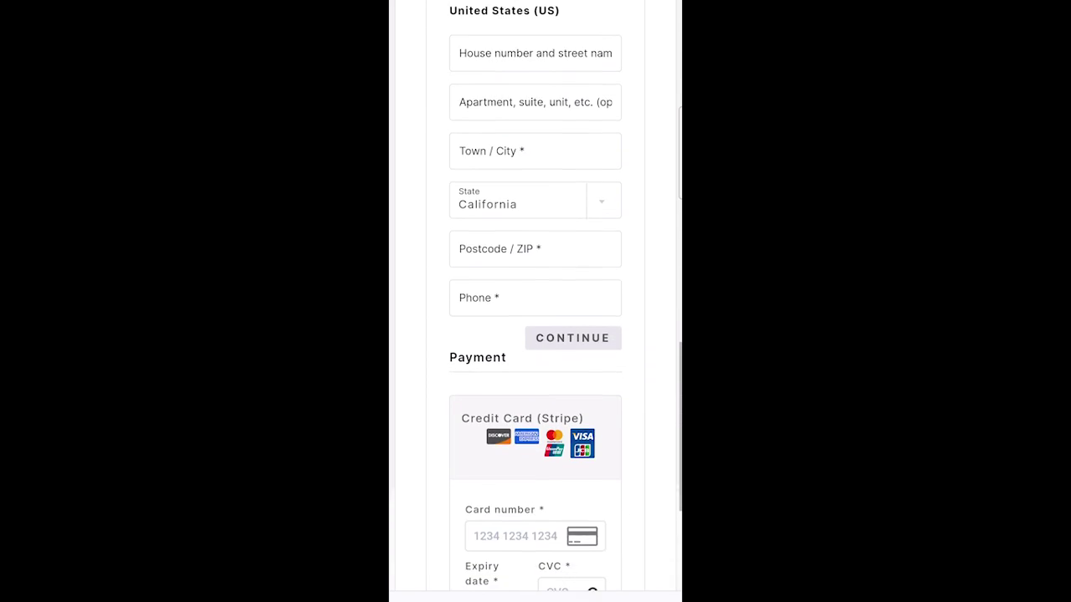
scroll(620, 369, up, 5)
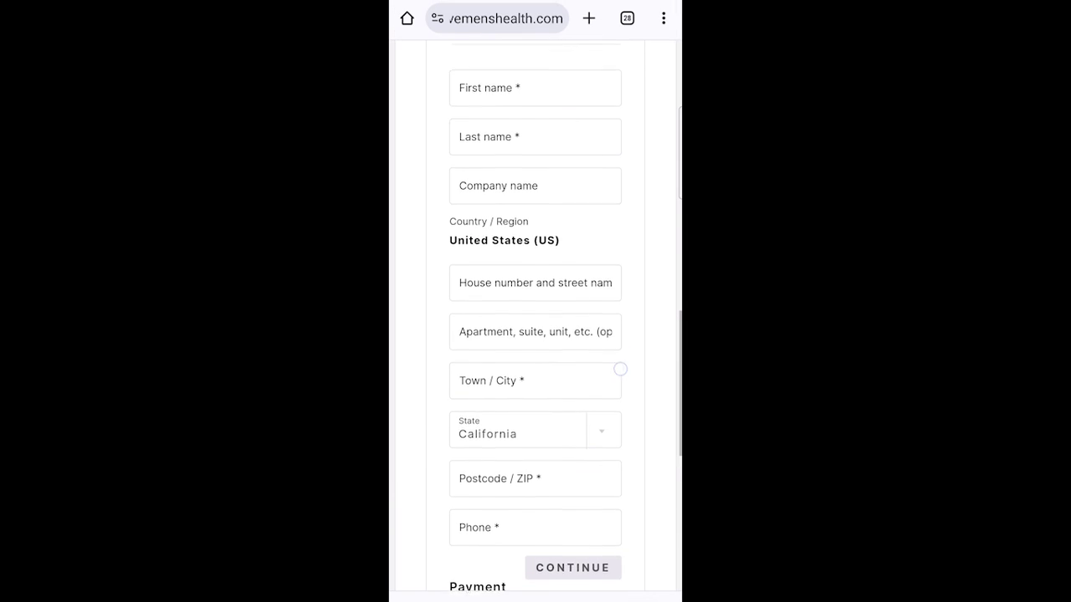
scroll(620, 369, up, 3)
scroll(617, 366, up, 2)
scroll(616, 440, up, 2)
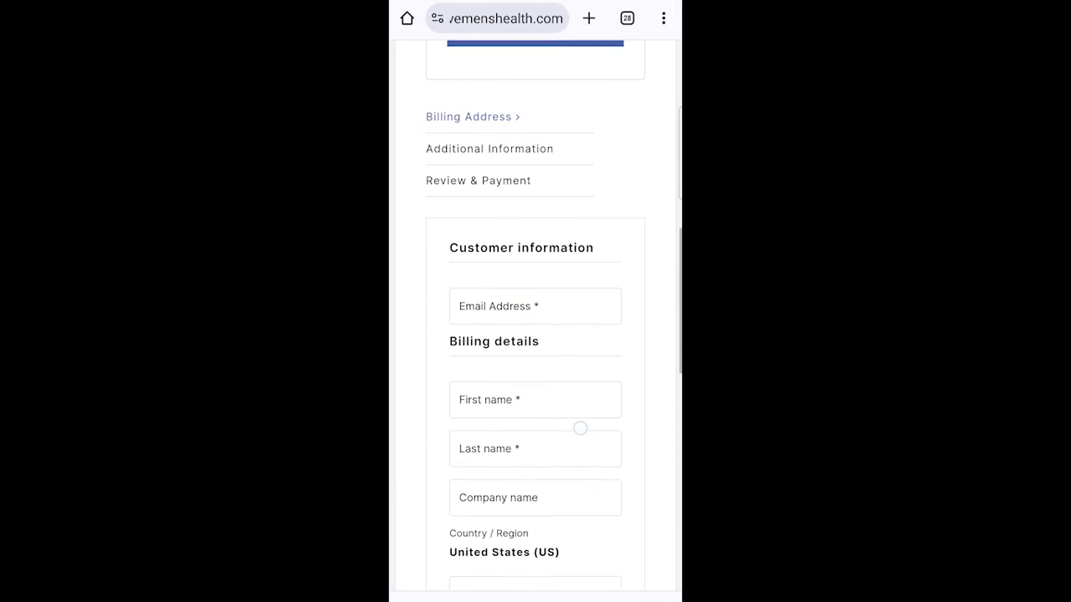
scroll(579, 427, up, 1)
scroll(576, 332, up, 2)
scroll(569, 406, up, 2)
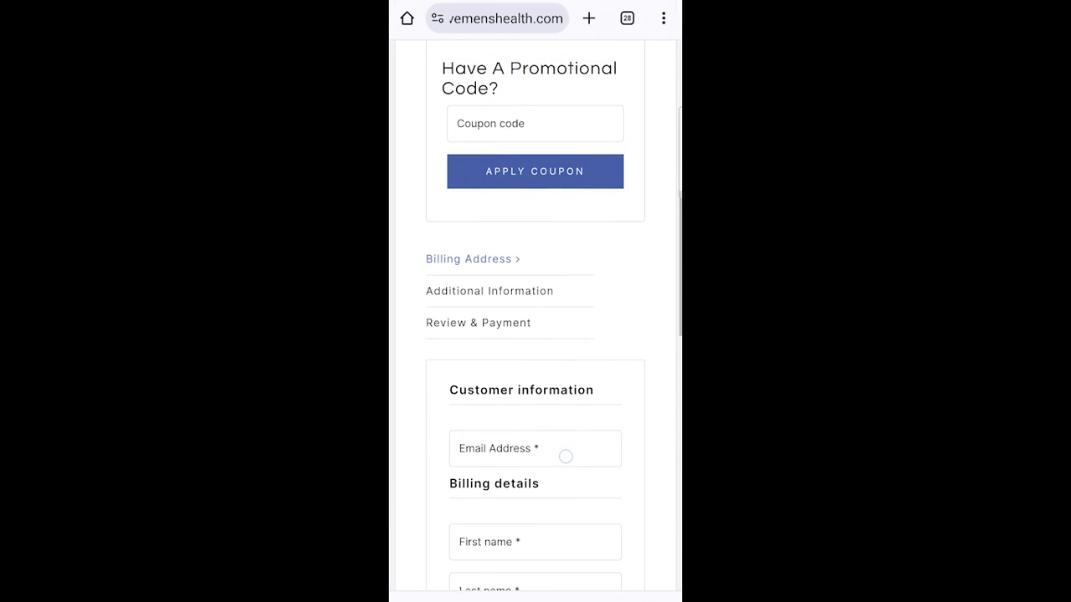
scroll(566, 456, up, 1)
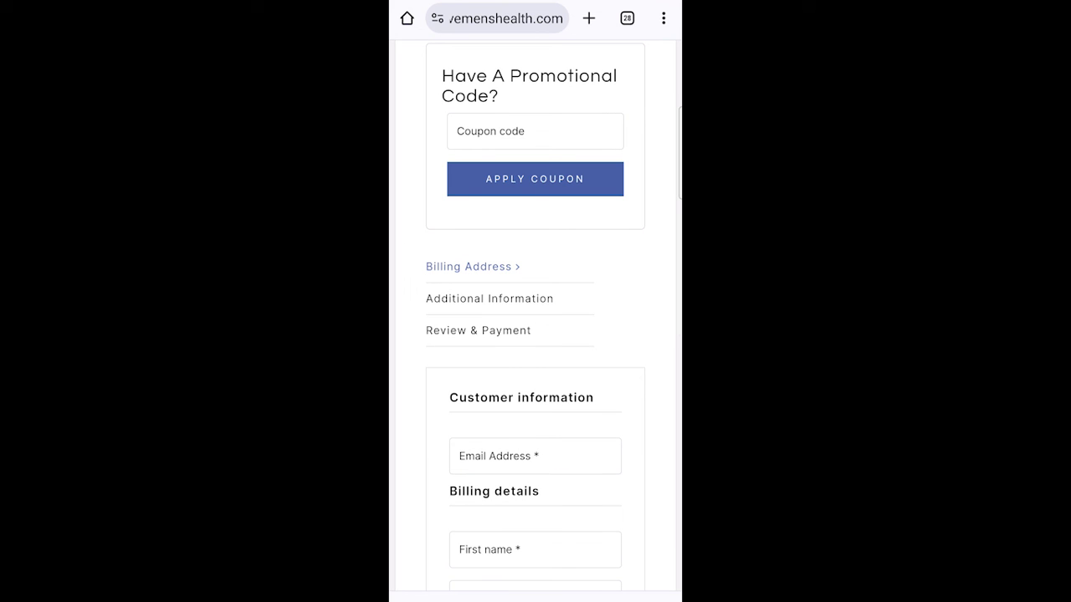